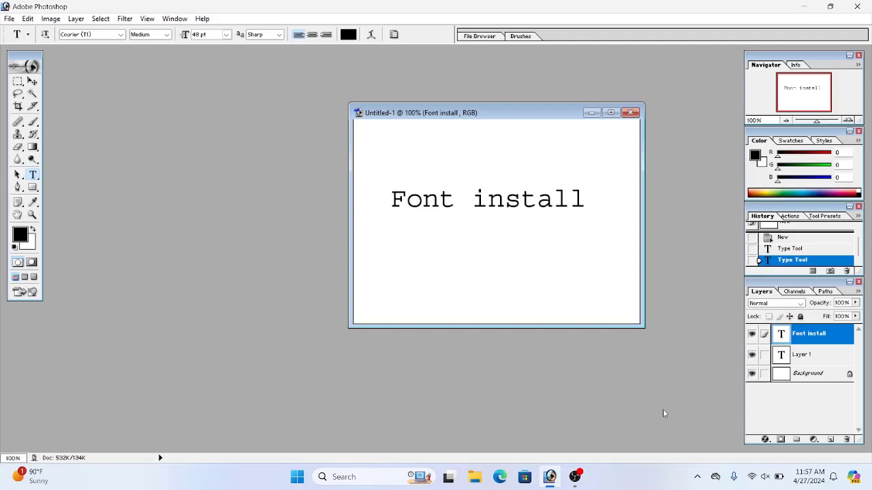
Step: Look for Poppins in Photoshop's font family list, find it missing, and switch to File Explorer
{"action": "left_click", "coordinate": [115, 33]}
{"action": "left_click", "coordinate": [121, 34]}
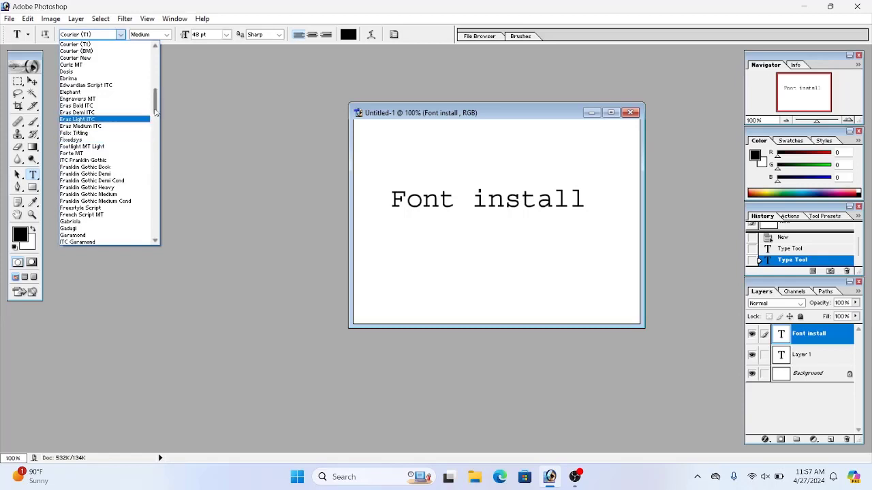
{"action": "left_click_drag", "start_coordinate": [156, 111], "coordinate": [156, 188]}
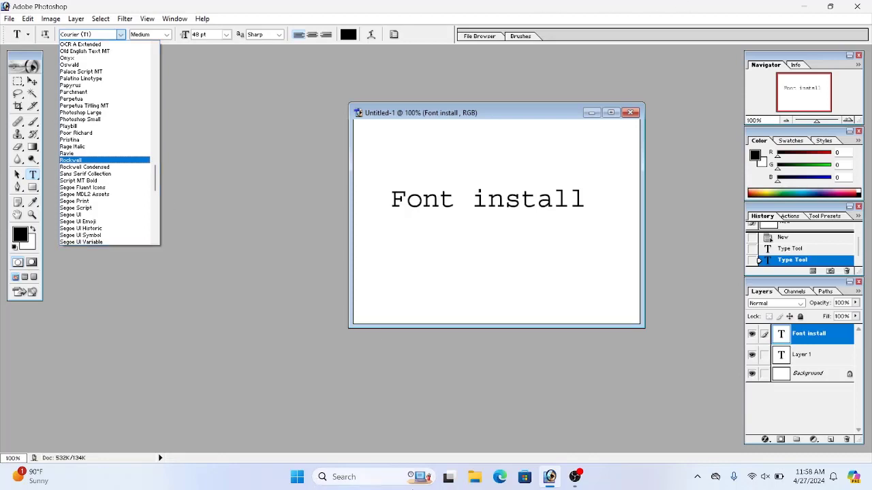
{"action": "left_click", "coordinate": [476, 479]}
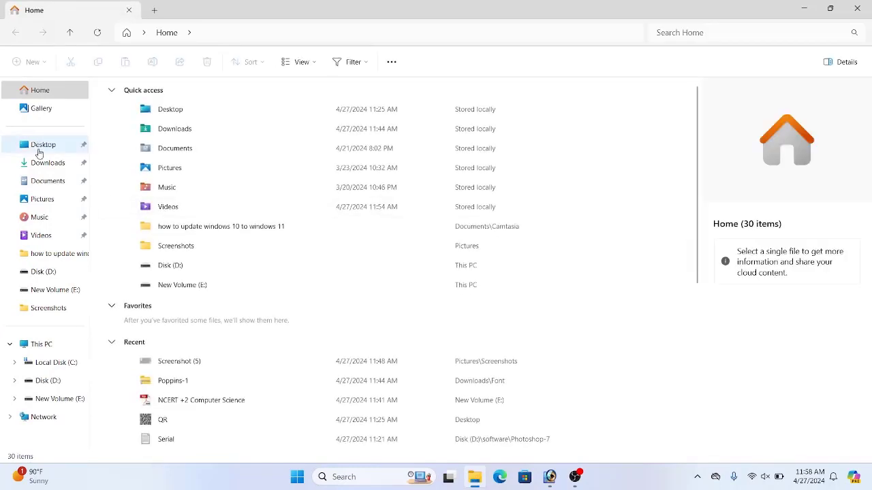
Step: Copy the Poppins-Regular font file from Downloads\Font\Poppins-1, then bring up Windows search
{"action": "left_click", "coordinate": [49, 162]}
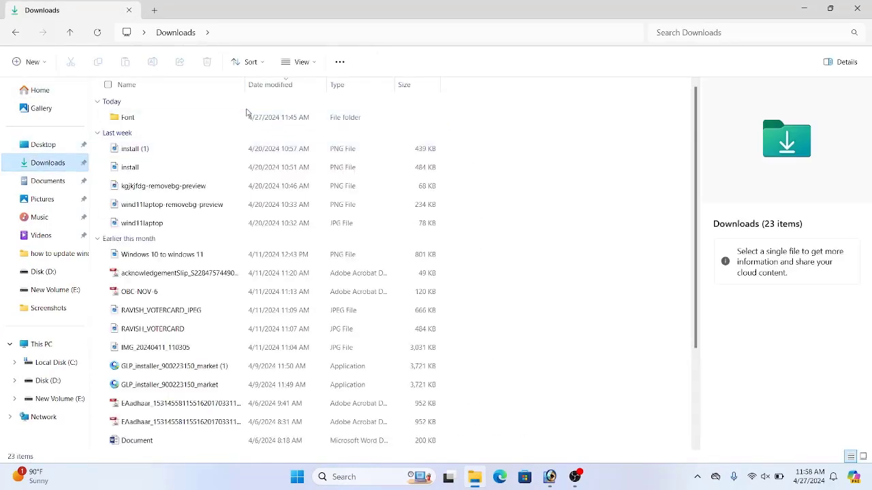
{"action": "double_click", "coordinate": [205, 117]}
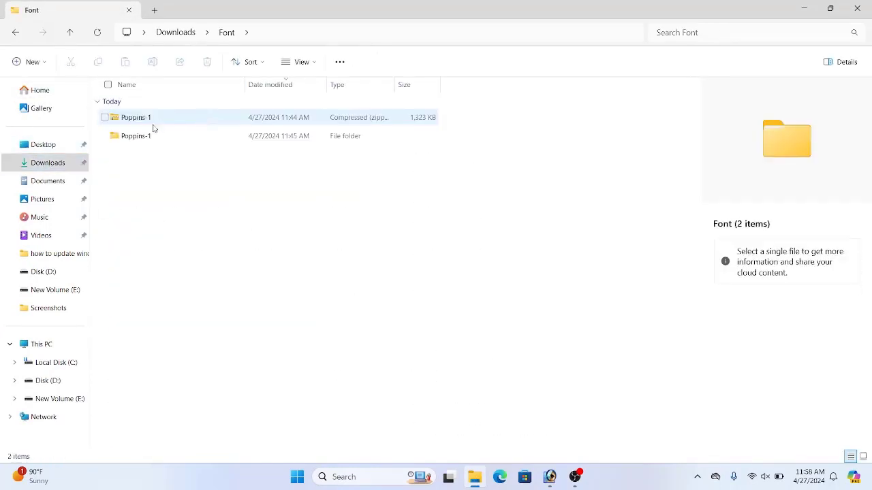
{"action": "double_click", "coordinate": [156, 135]}
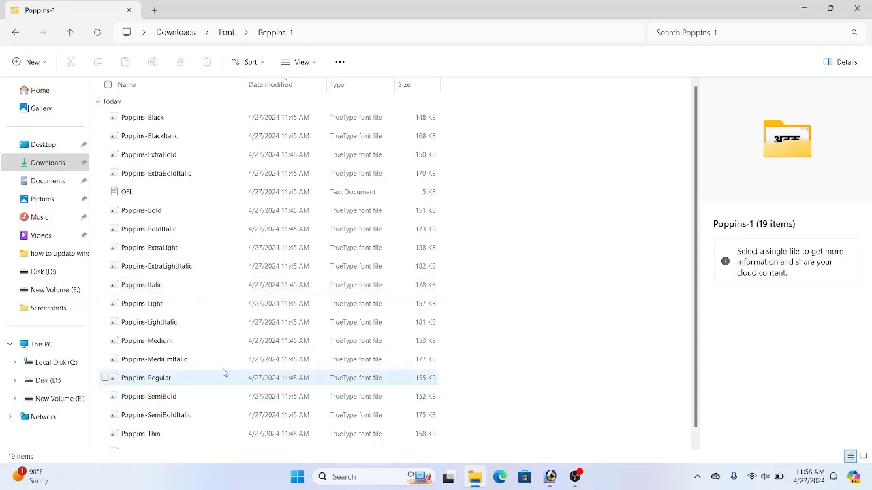
{"action": "left_click", "coordinate": [156, 380]}
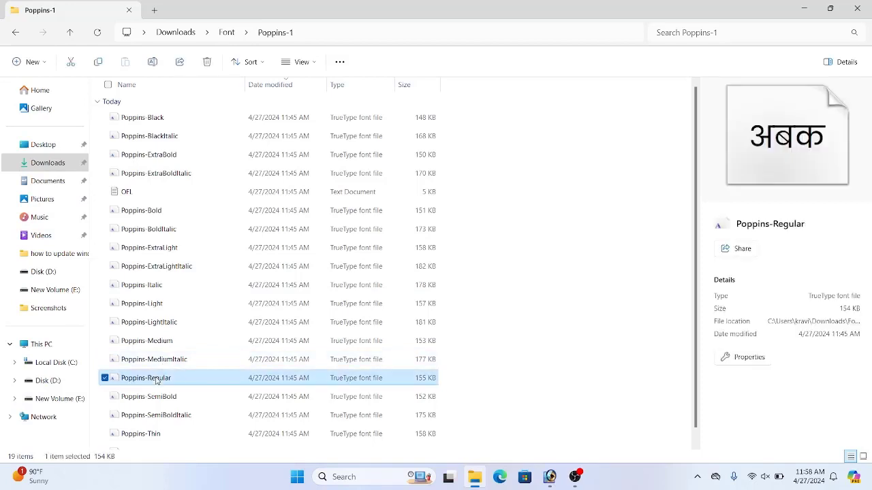
{"action": "key", "text": "ctrl+c"}
{"action": "left_click", "coordinate": [357, 485]}
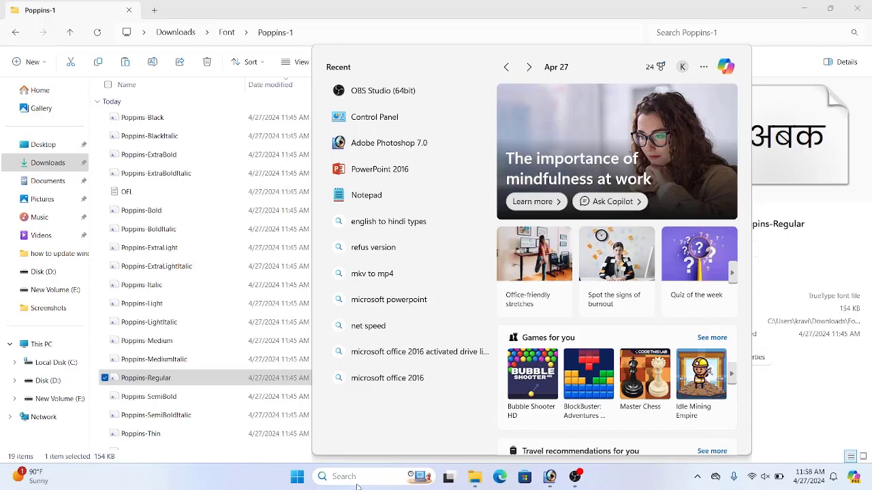
Step: Search for 'con' and open Control Panel
{"action": "type", "text": "w"}
{"action": "key", "text": "BackSpace"}
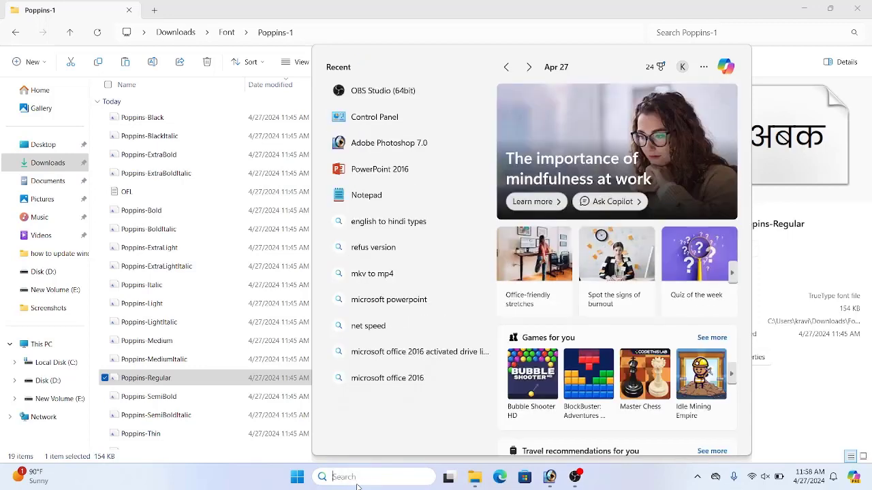
{"action": "type", "text": "con"}
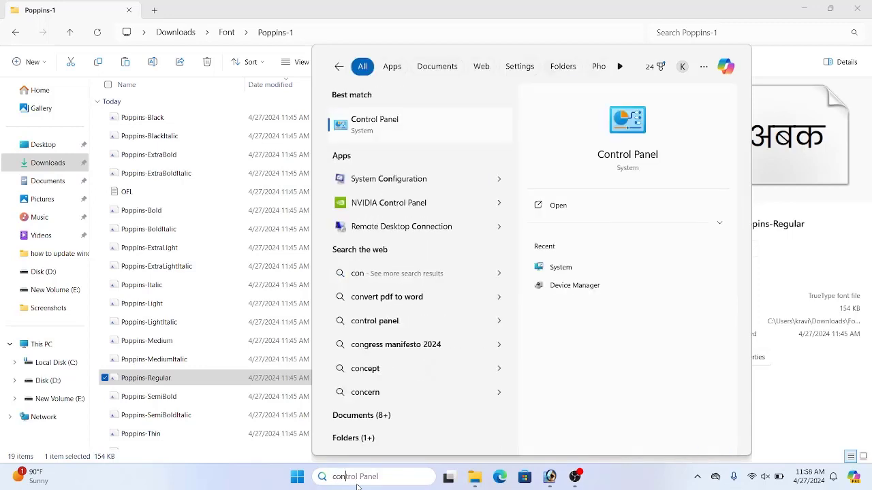
{"action": "left_click", "coordinate": [417, 134]}
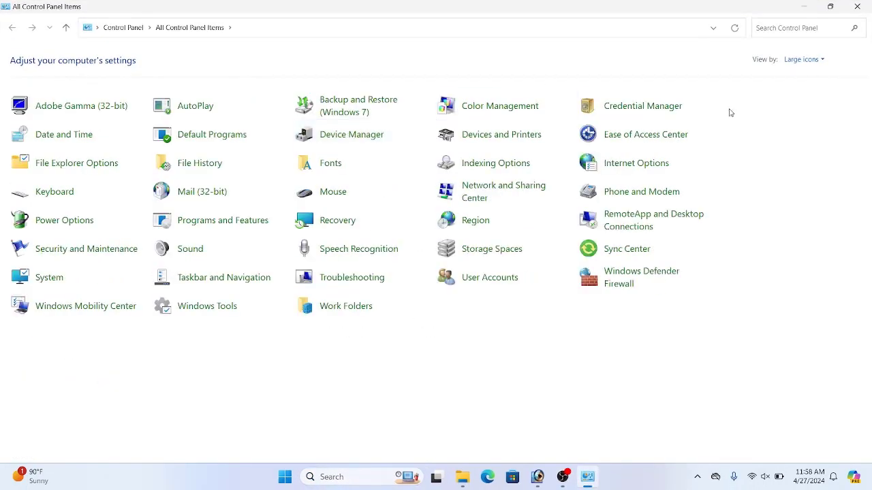
Step: View Control Panel items as small icons and go into the Fonts folder
{"action": "left_click", "coordinate": [802, 60]}
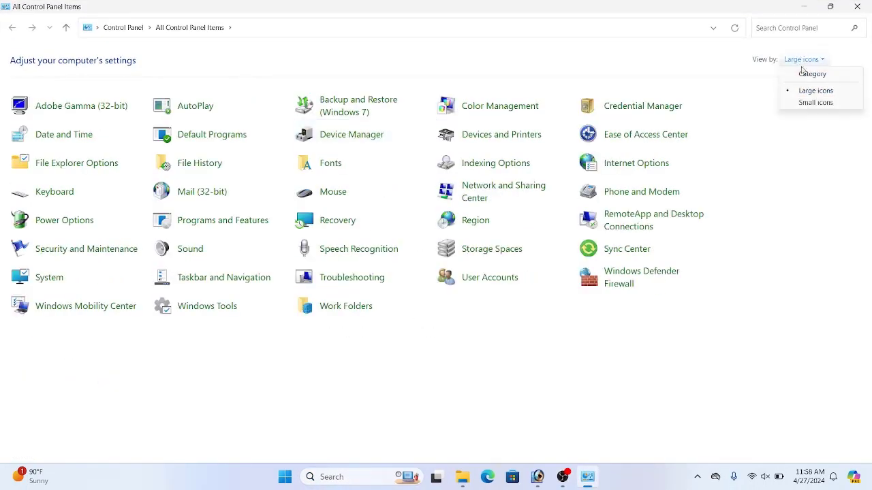
{"action": "left_click", "coordinate": [817, 103]}
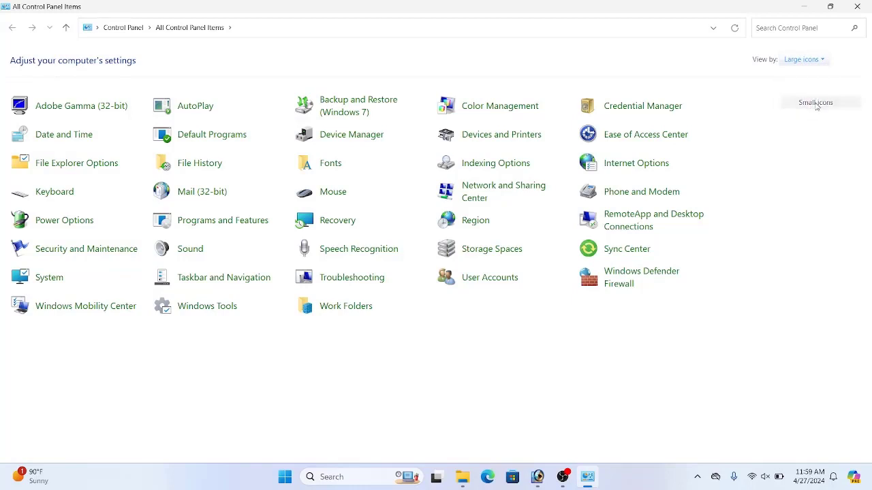
{"action": "left_click", "coordinate": [816, 60]}
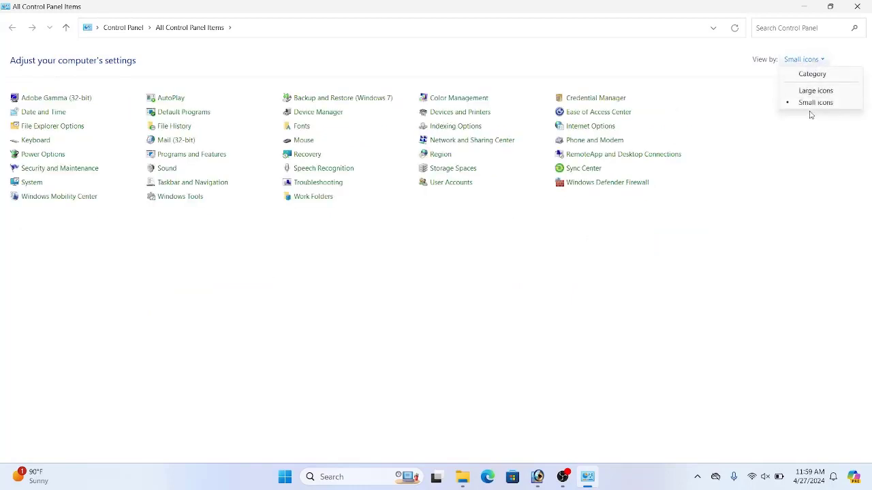
{"action": "left_click", "coordinate": [810, 91]}
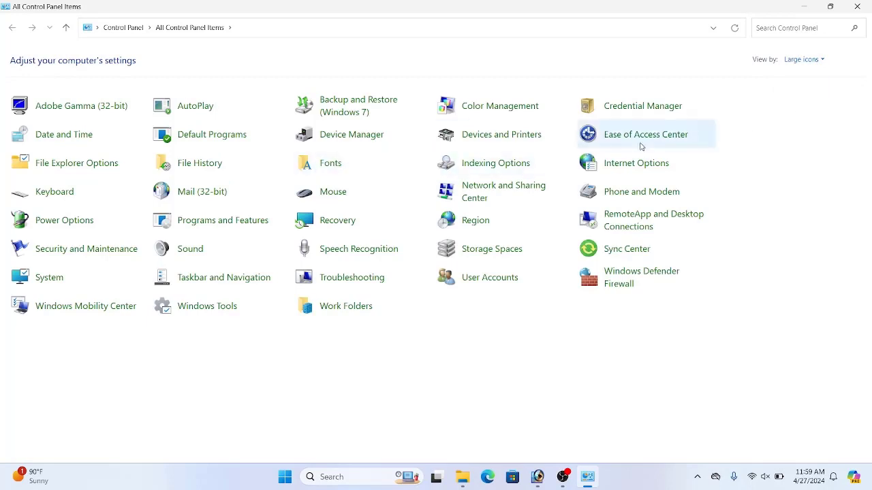
{"action": "left_click", "coordinate": [816, 62]}
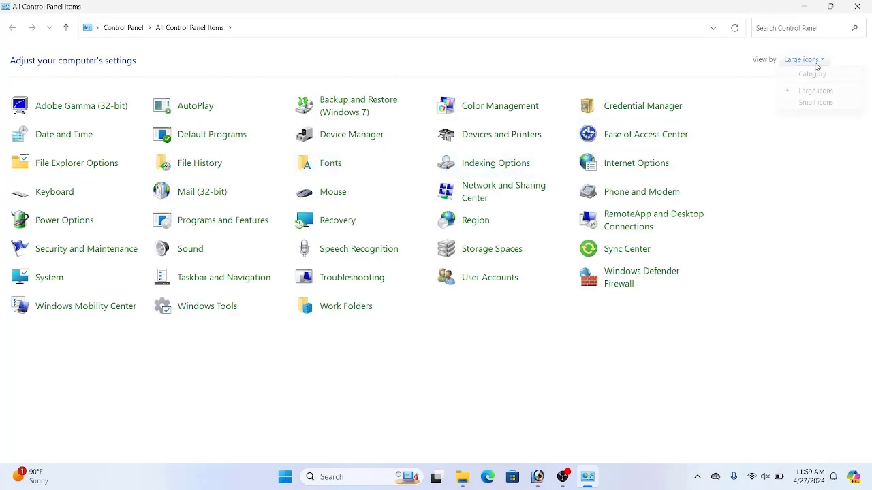
{"action": "left_click", "coordinate": [812, 102]}
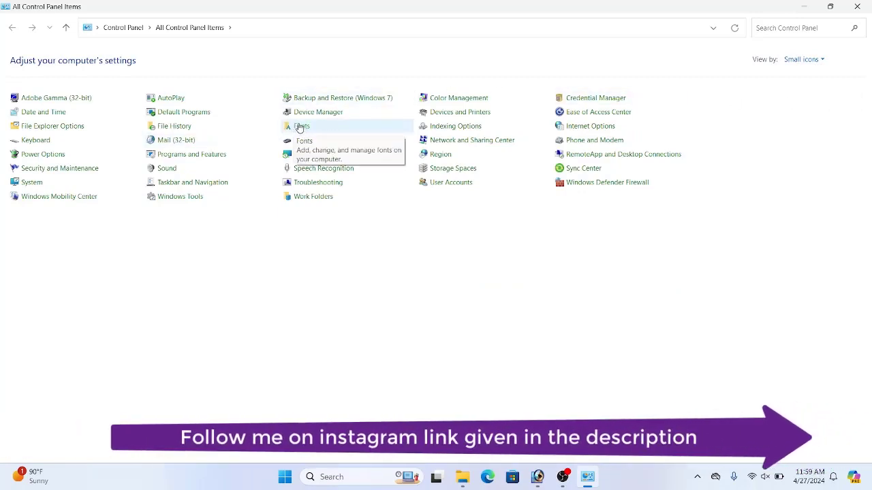
{"action": "left_click", "coordinate": [300, 128]}
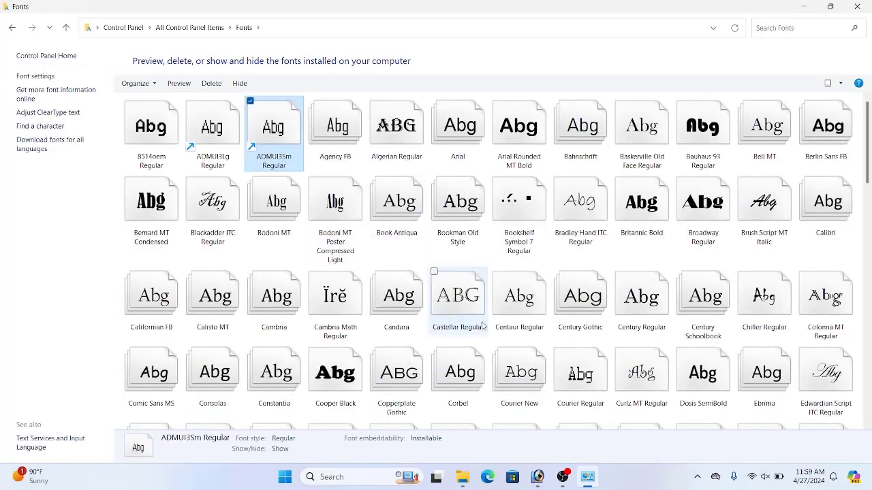
Step: Clear the font selection and check that Poppins Regular now appears in the Fonts folder
{"action": "scroll", "coordinate": [482, 325], "scroll_direction": "down", "scroll_amount": 15}
{"action": "scroll", "coordinate": [777, 355], "scroll_direction": "down", "scroll_amount": 5}
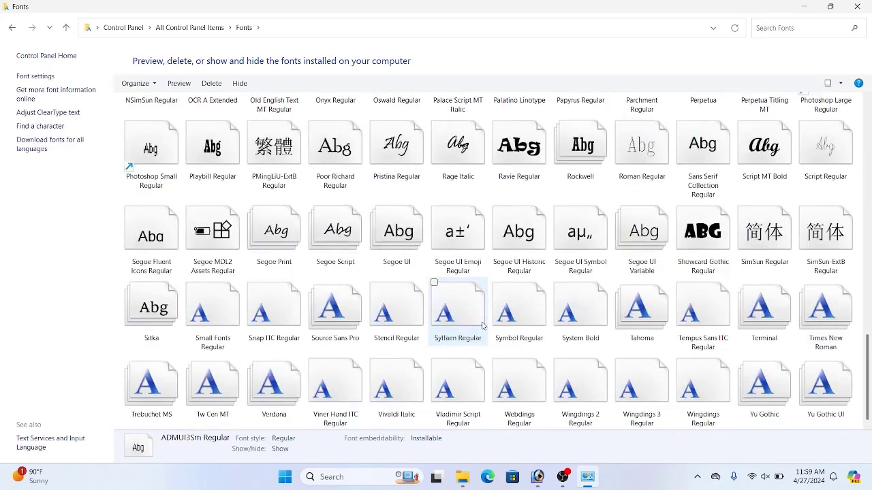
{"action": "left_click", "coordinate": [858, 409]}
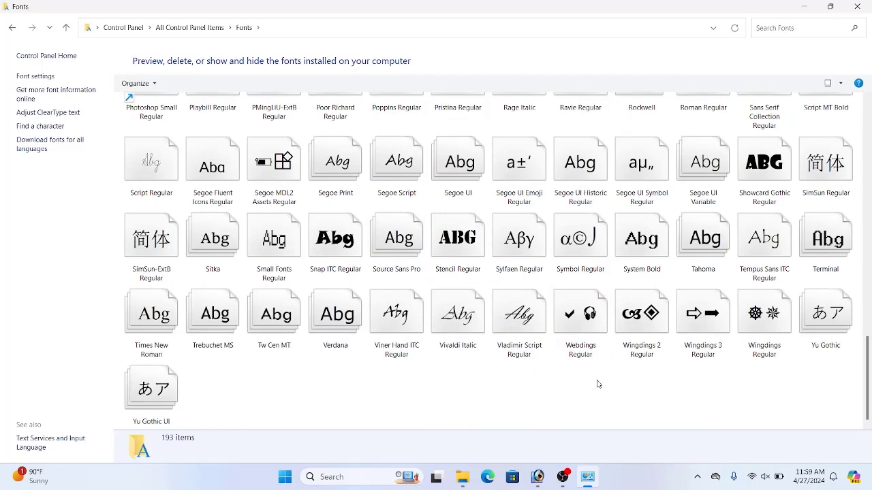
{"action": "scroll", "coordinate": [596, 383], "scroll_direction": "up", "scroll_amount": 1}
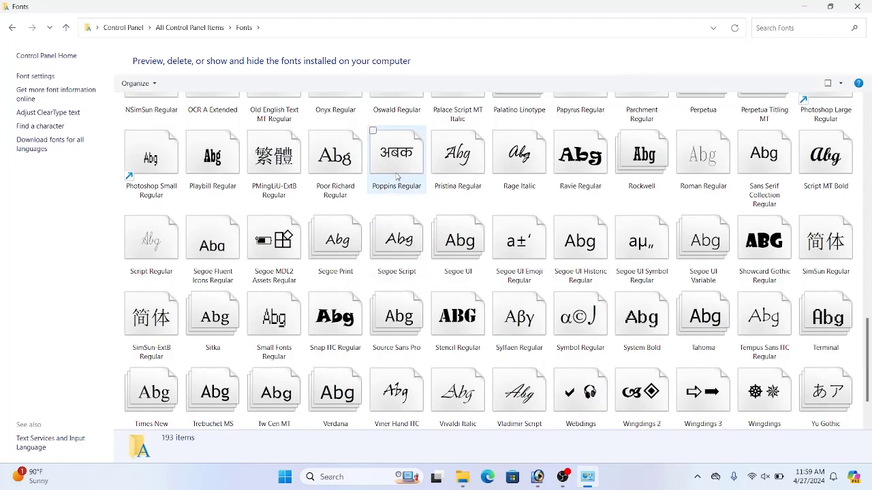
Step: Close the Fonts and Microsoft Store windows and return to Photoshop
{"action": "left_click", "coordinate": [856, 6]}
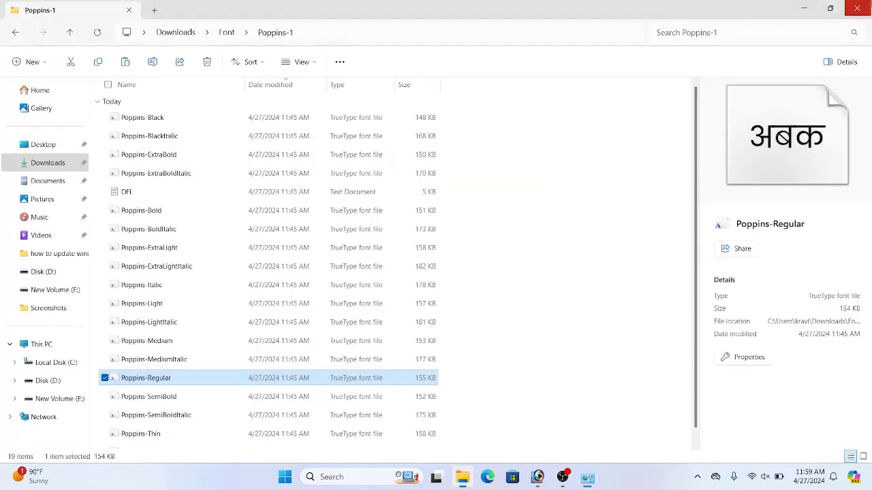
{"action": "left_click", "coordinate": [526, 480]}
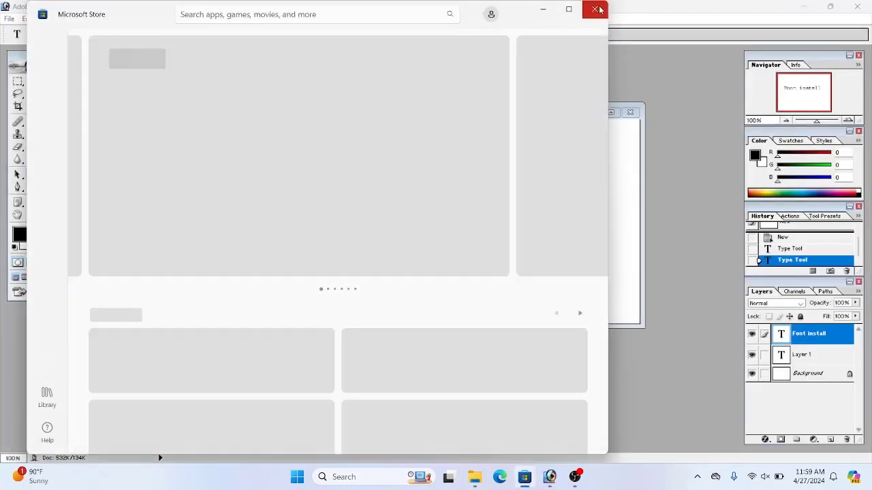
{"action": "left_click", "coordinate": [597, 9]}
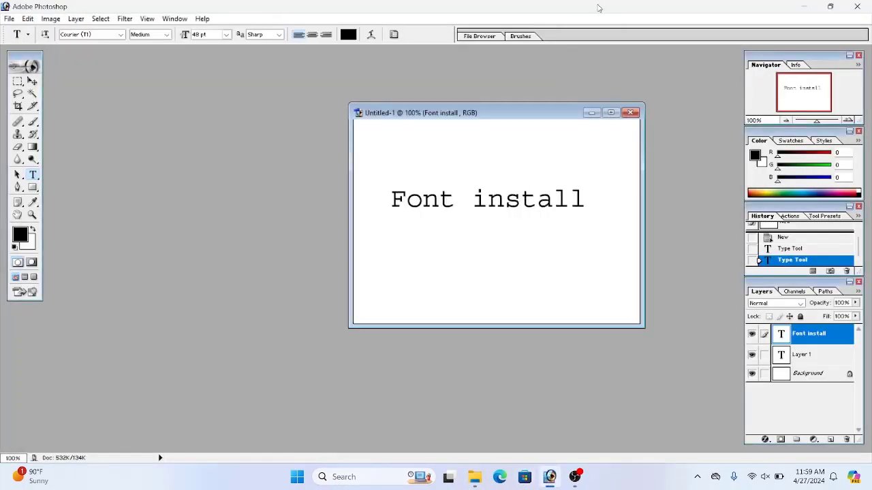
Step: Set the 'Font install' text's font family to Poppins
{"action": "left_click", "coordinate": [120, 34]}
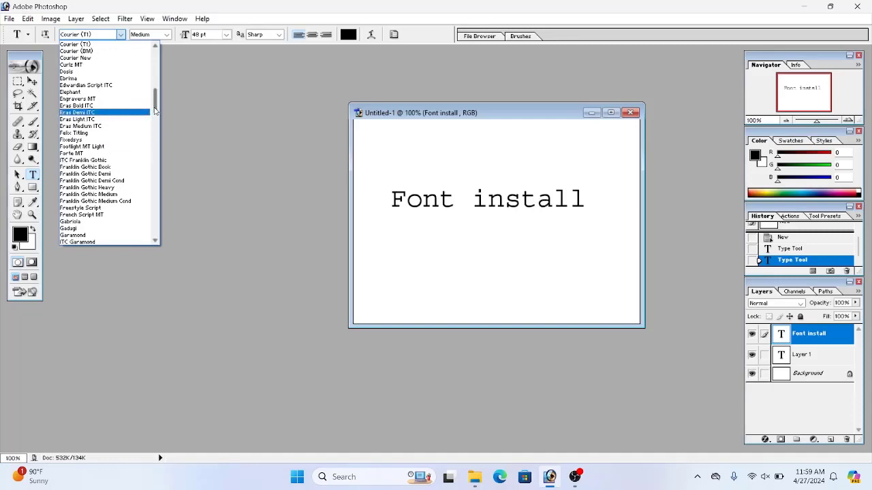
{"action": "left_click_drag", "start_coordinate": [155, 111], "coordinate": [146, 190]}
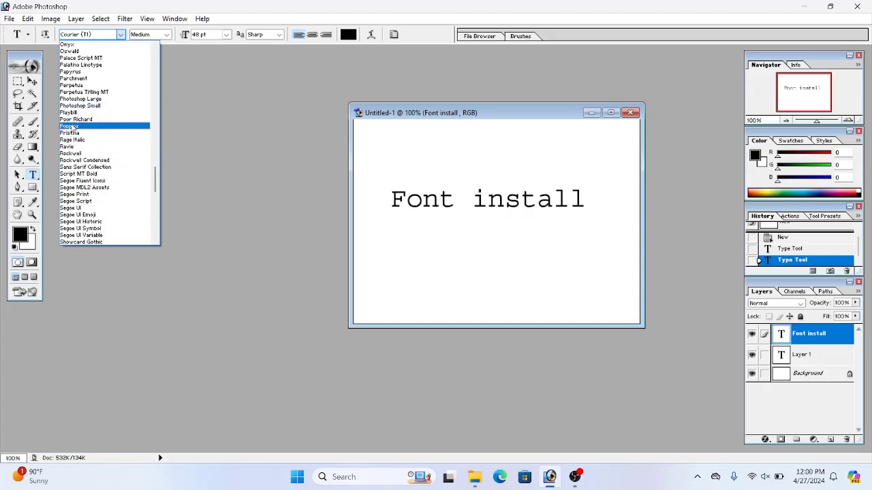
{"action": "left_click", "coordinate": [71, 127]}
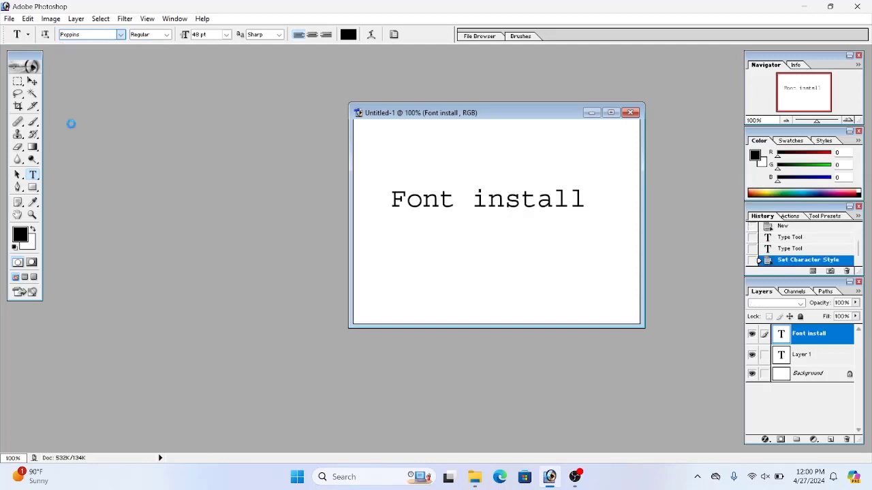
{"action": "left_click", "coordinate": [535, 204]}
{"action": "type", "text": "hjkhj"}
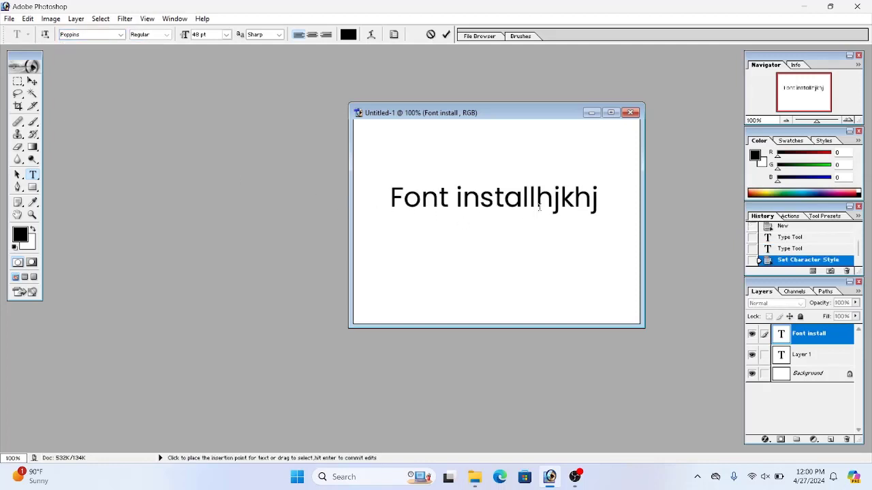
{"action": "key", "text": "BackSpace"}
{"action": "key", "text": "BackSpace"}
{"action": "key", "text": "BackSpace"}
{"action": "key", "text": "BackSpace"}
{"action": "key", "text": "BackSpace"}
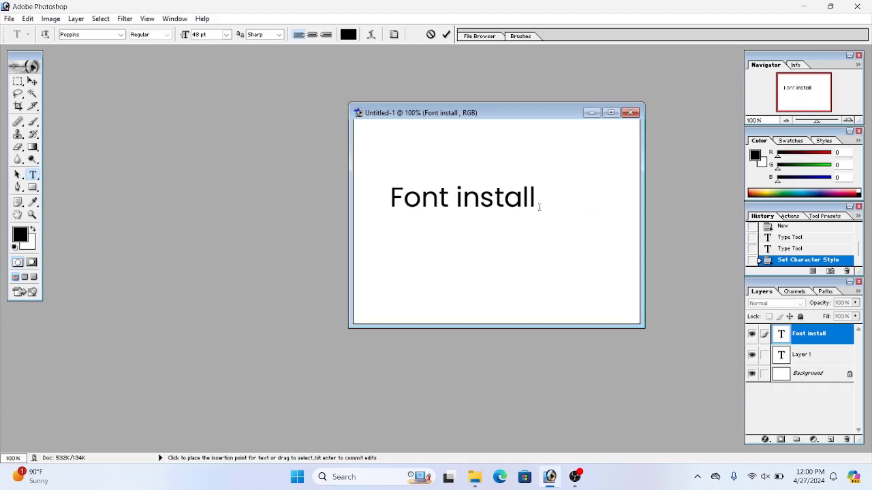